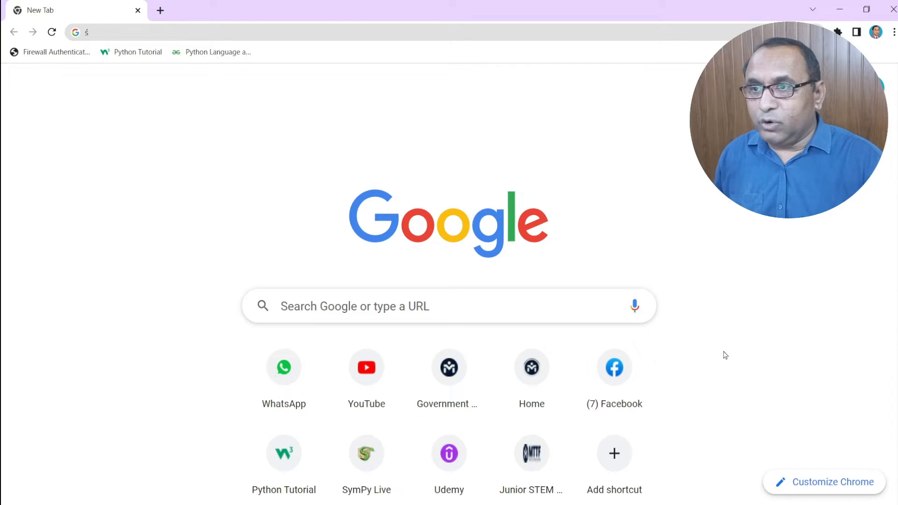
- Search Google for 'python' and bring up the results
click(321, 312)
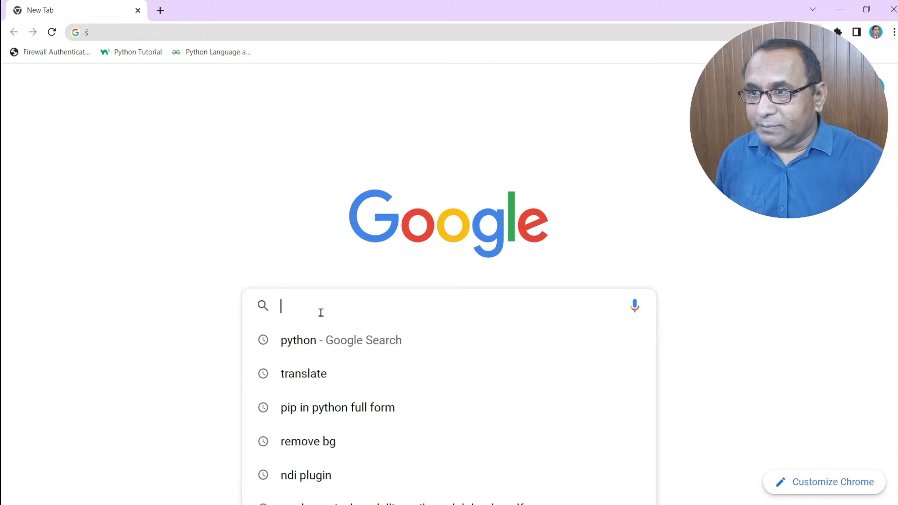
text(py)
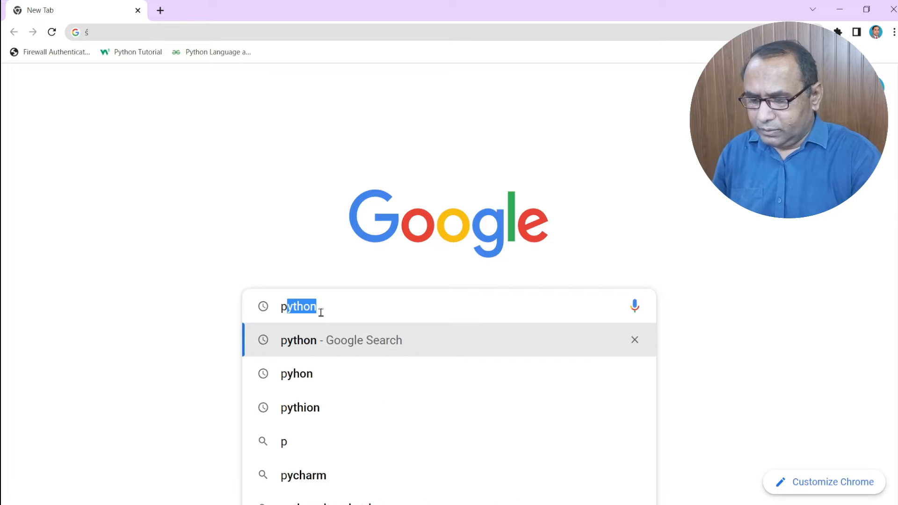
text(thon)
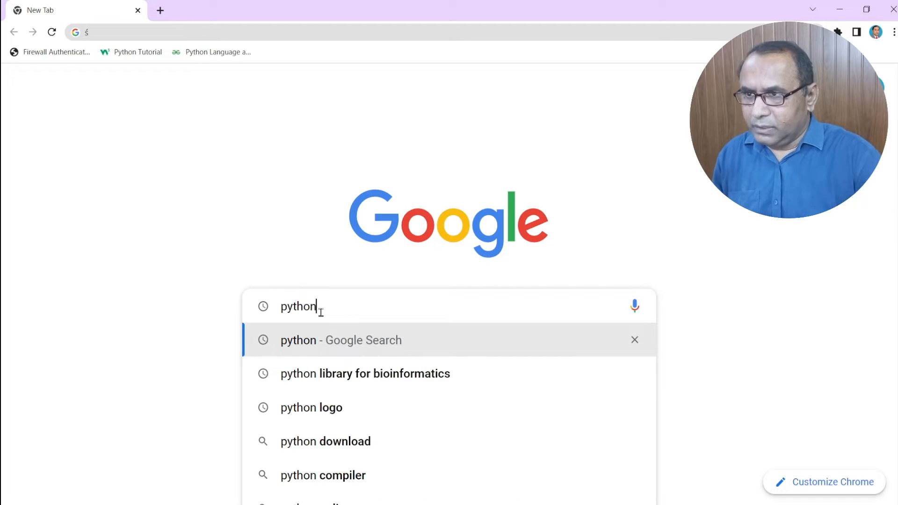
key(Return)
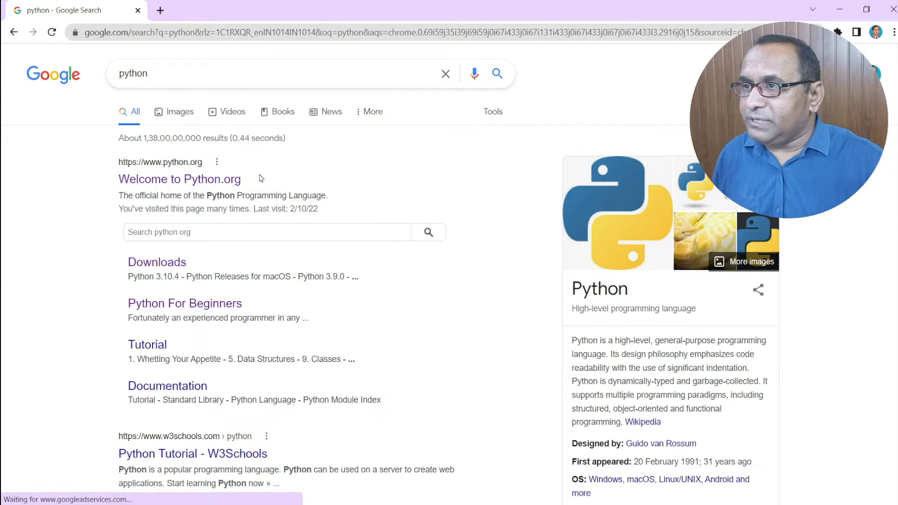
- Open python.org and download the Python 3.10.7 Windows installer, python-3.10.7-amd64.exe
click(194, 185)
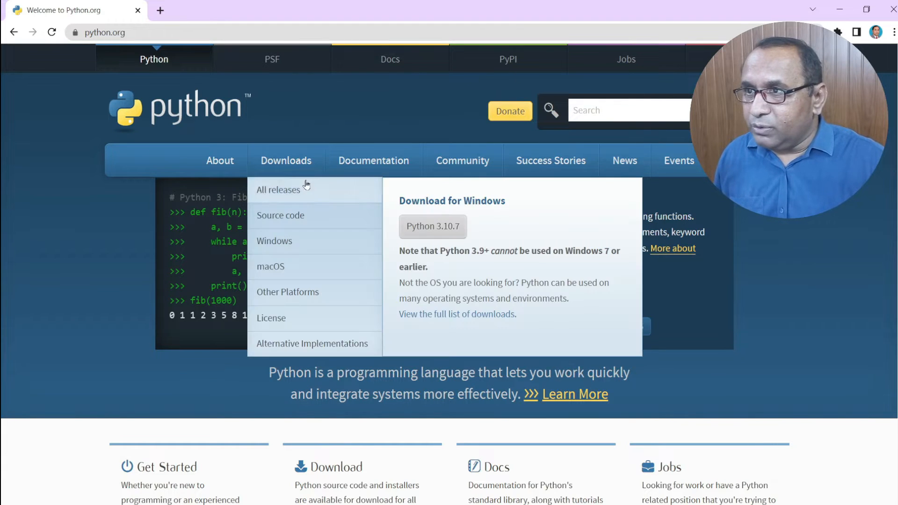
mouse_move(286, 161)
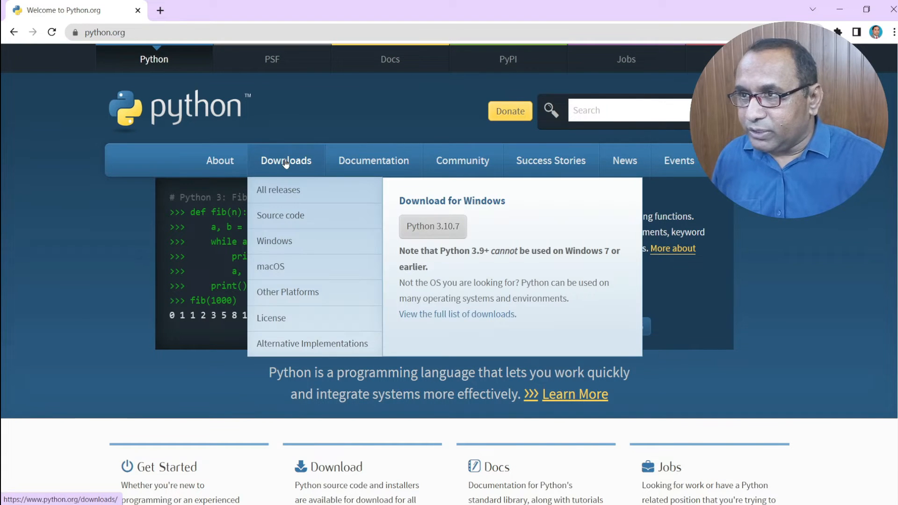
click(425, 230)
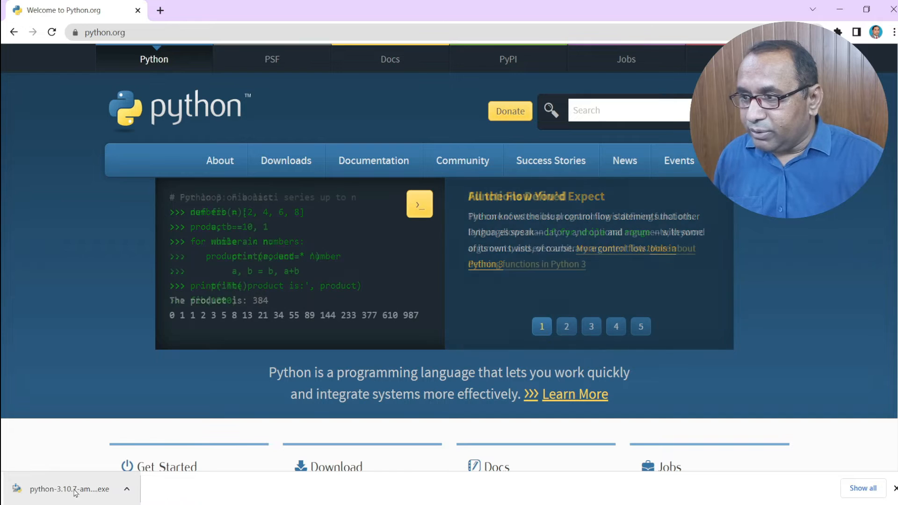
- Launch the python-3.10.7-amd64 (1) installer from the Downloads folder in File Explorer
click(201, 504)
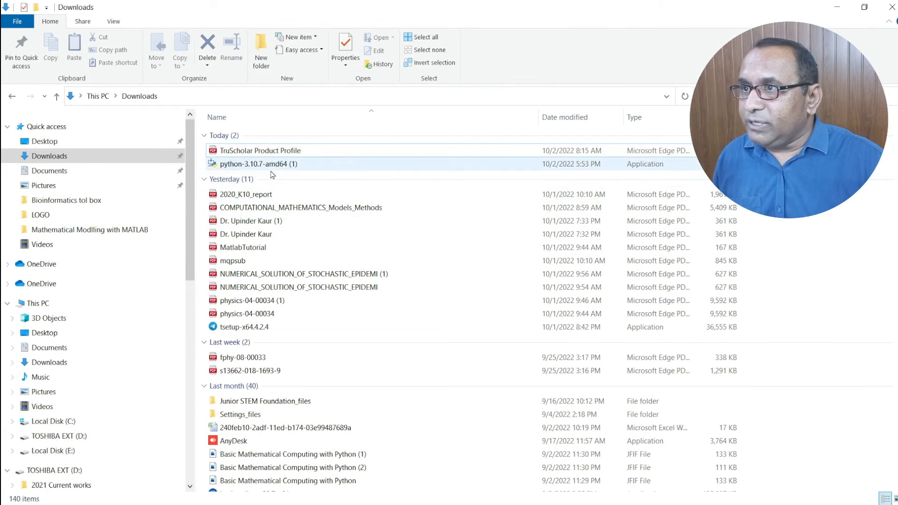
click(59, 155)
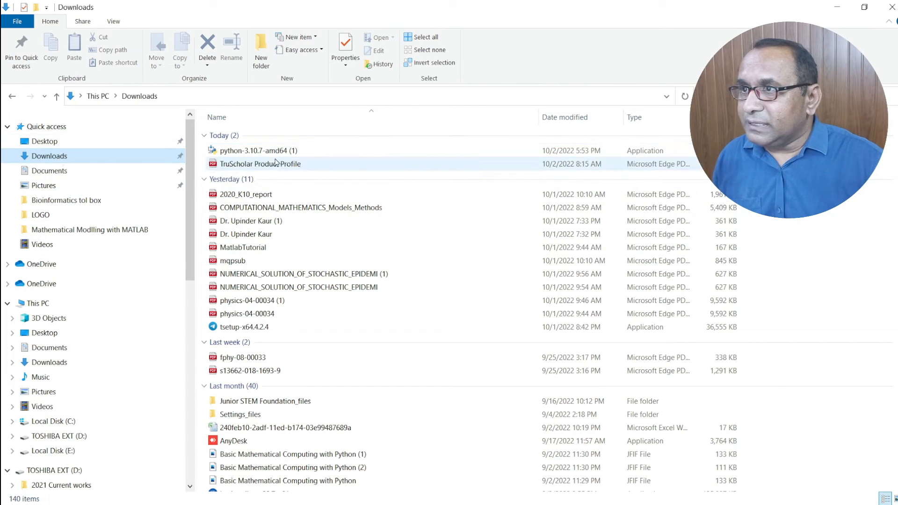
click(285, 153)
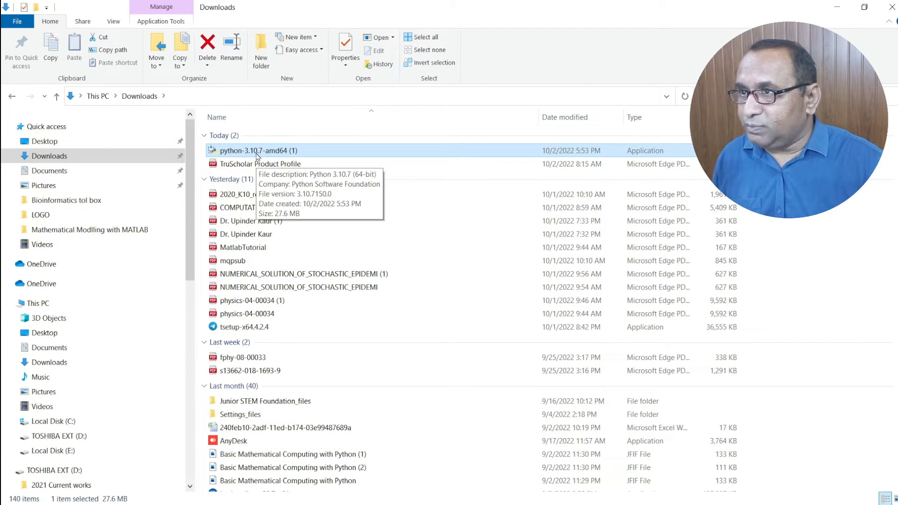
click(284, 154)
double_click(331, 154)
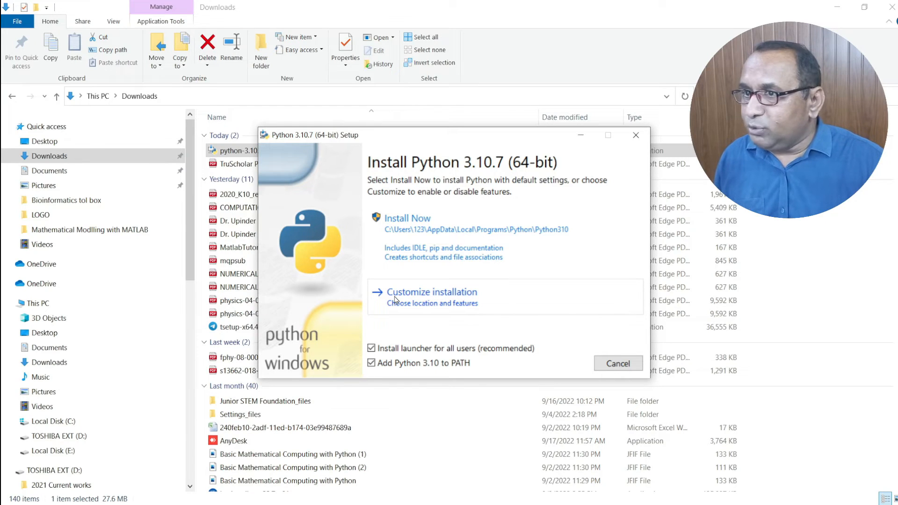
- Choose Customize installation, keeping pip, tcl/tk, IDLE, py launcher and all other optional features
click(416, 300)
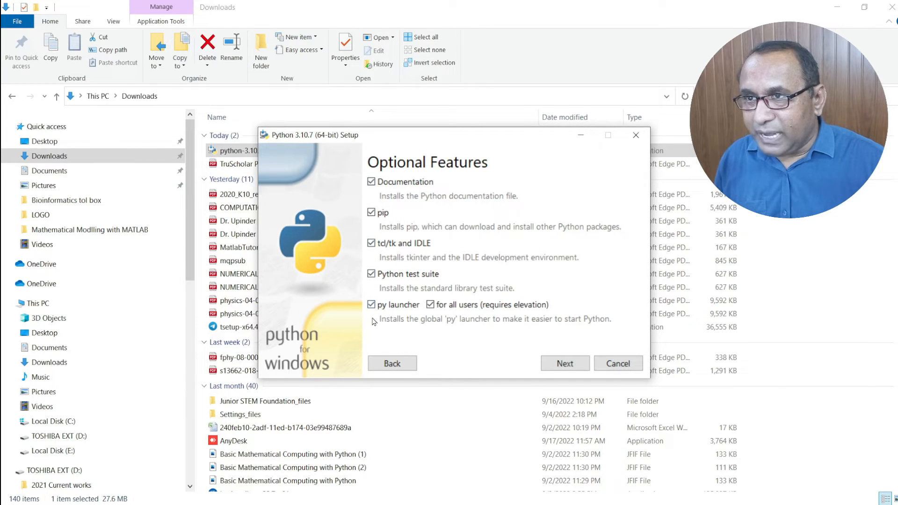
click(565, 364)
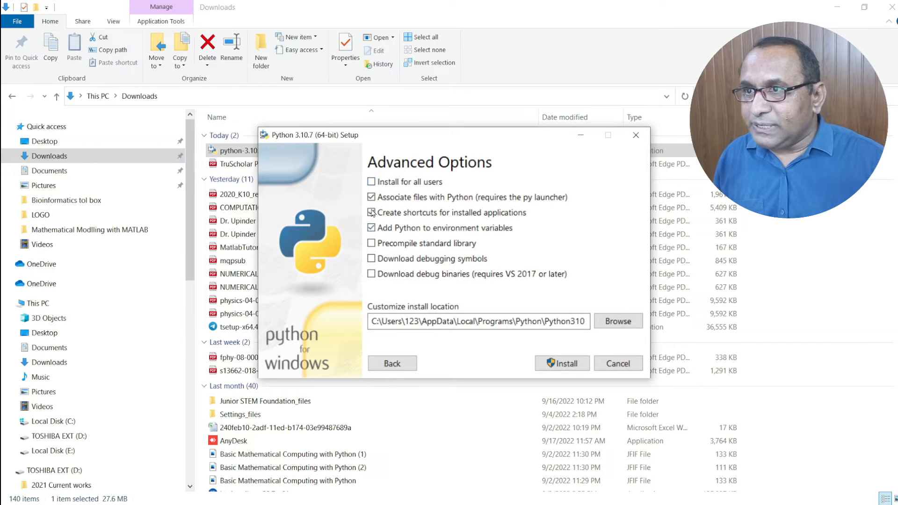
- Tick Install for all users, keep C:\Program Files\Python310 as the location, and start installing
click(372, 184)
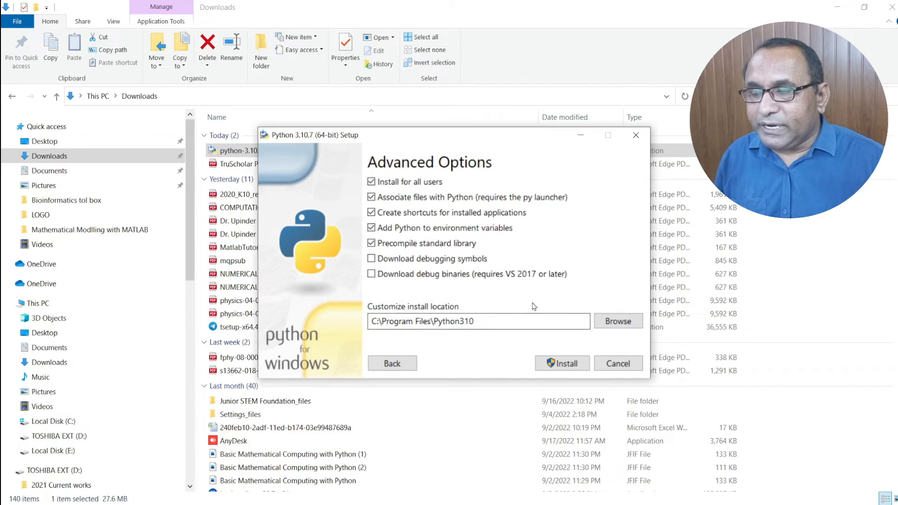
click(625, 326)
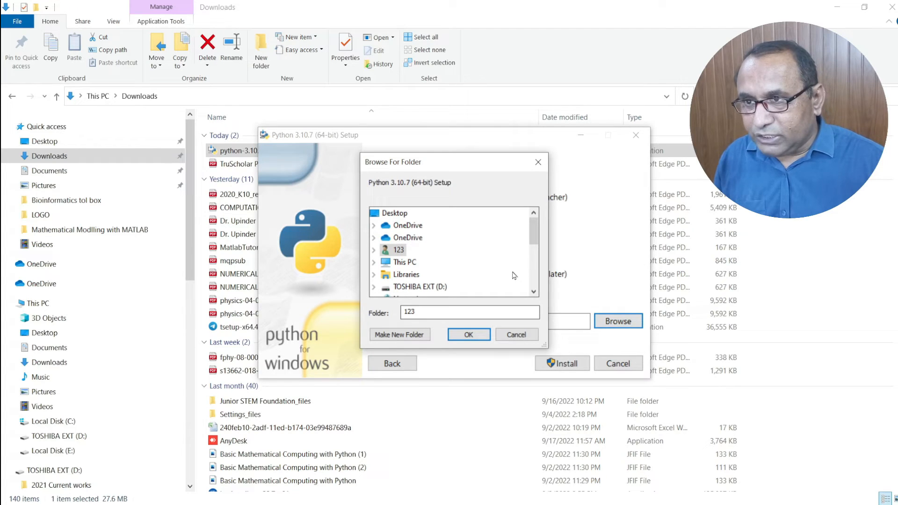
click(518, 343)
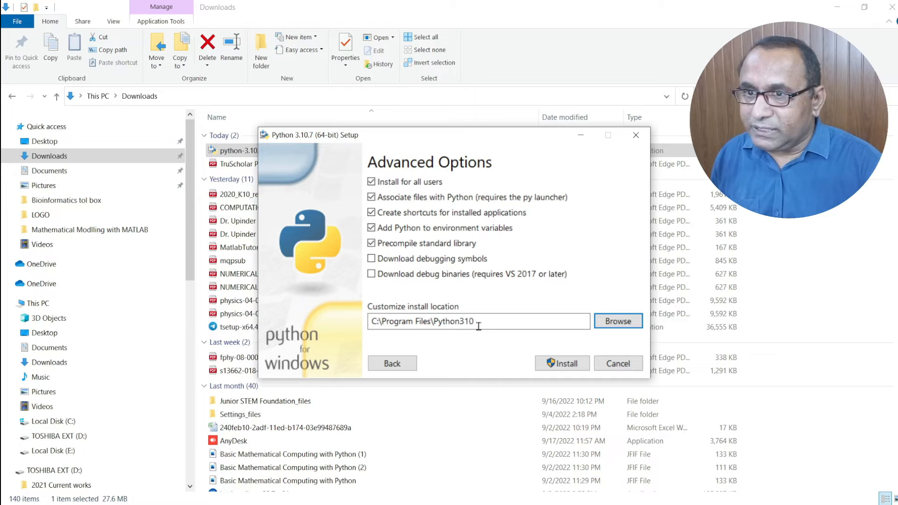
click(568, 363)
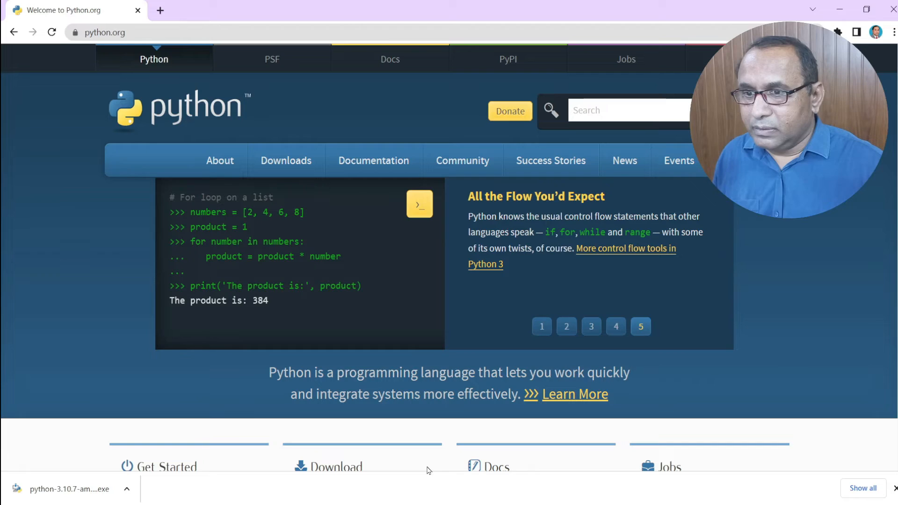
- Let Python 3.10.7 Setup report success, then close the installer
click(592, 504)
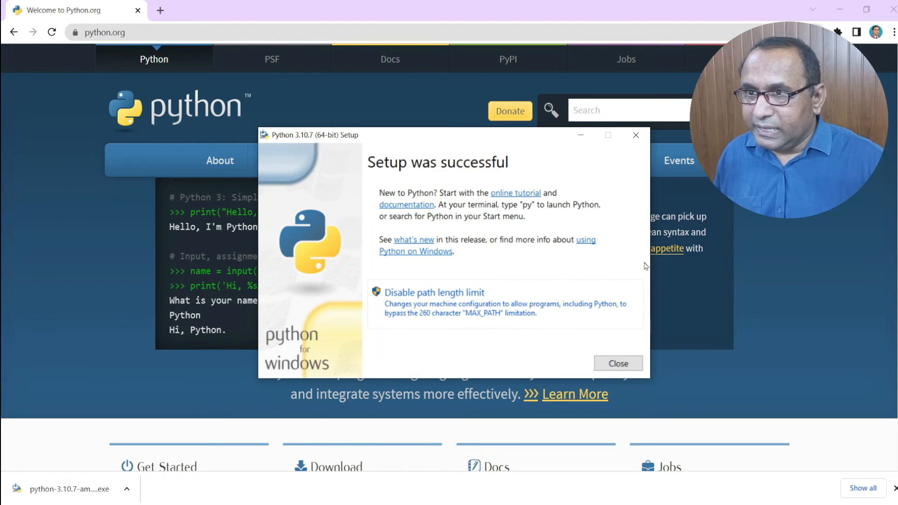
click(619, 364)
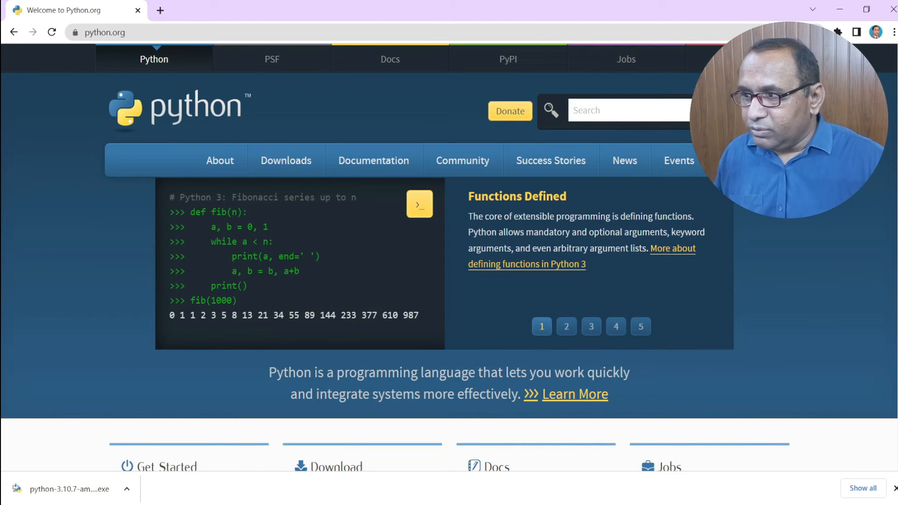
- Run 'python --version' in Command Prompt to confirm Python 3.10.7, then minimise the console
key(super+s)
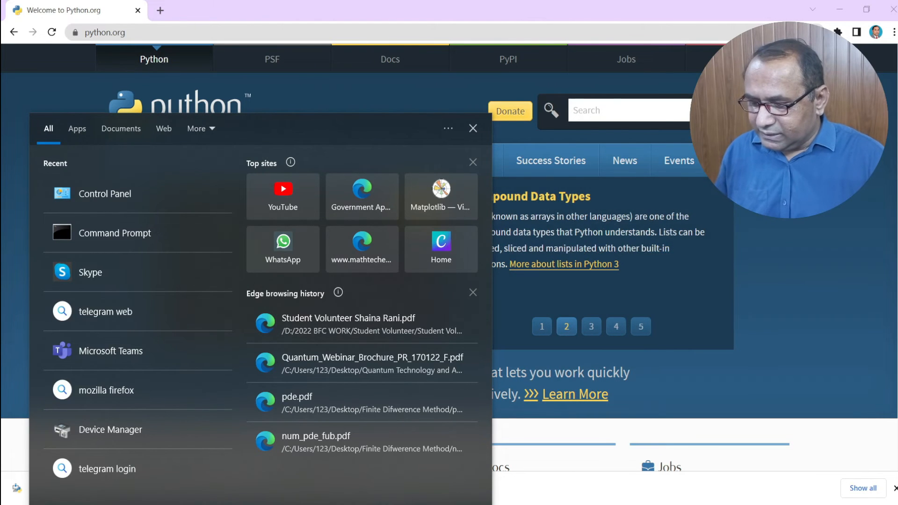
text(cmd)
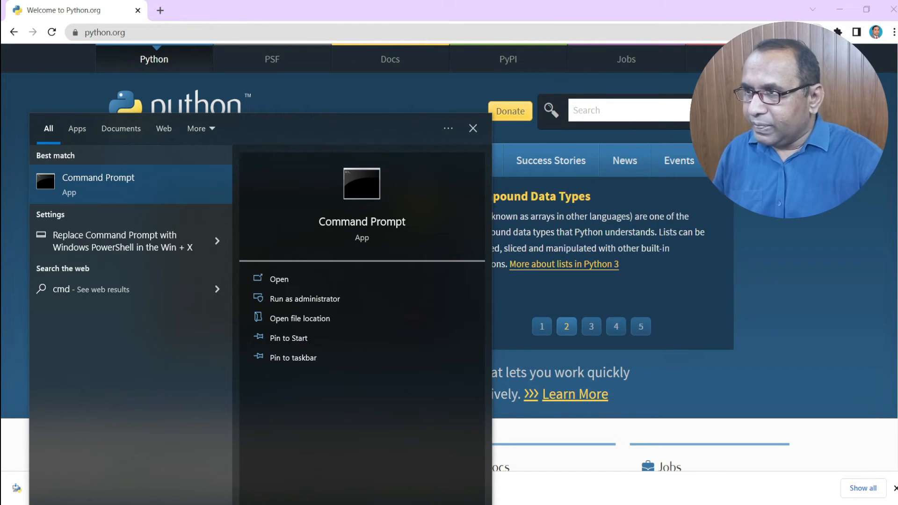
click(123, 180)
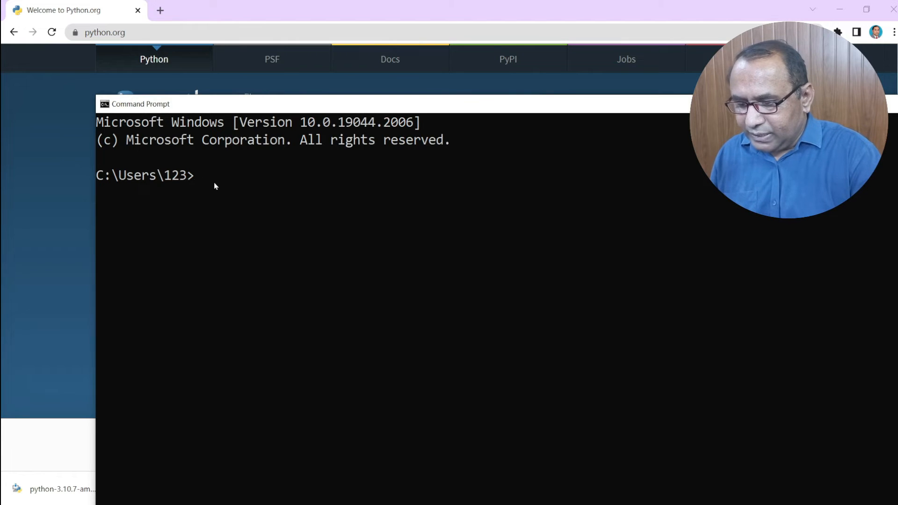
text(py)
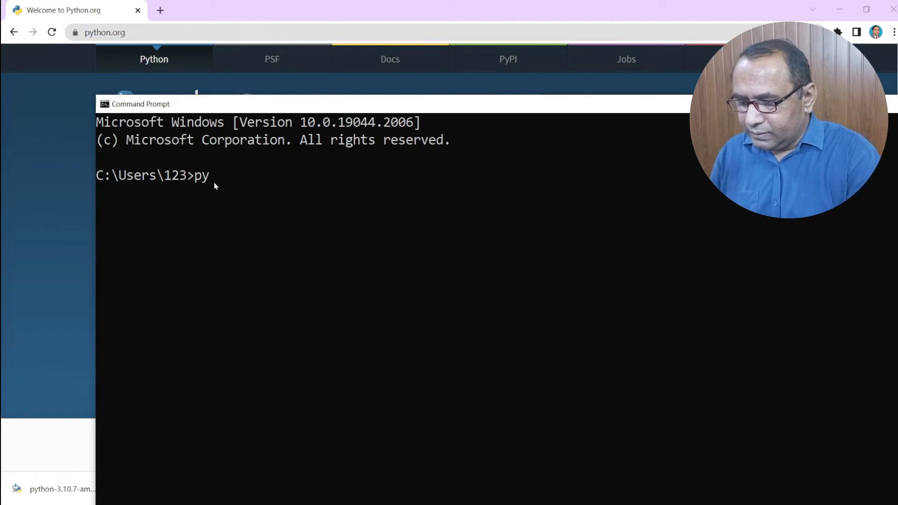
text(thon)
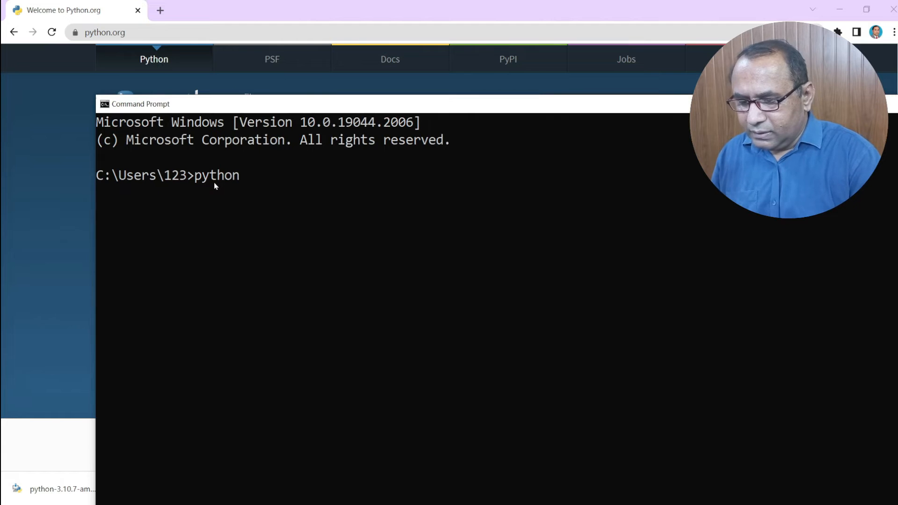
text( --)
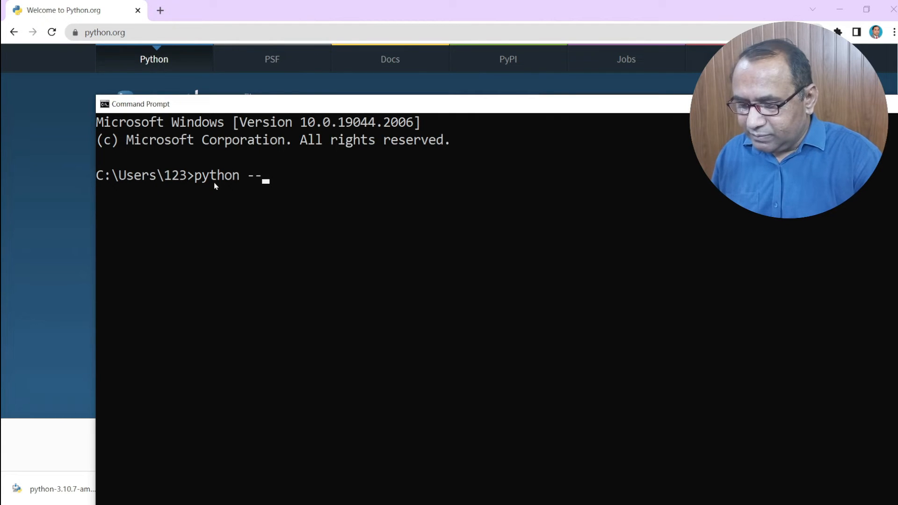
text(version)
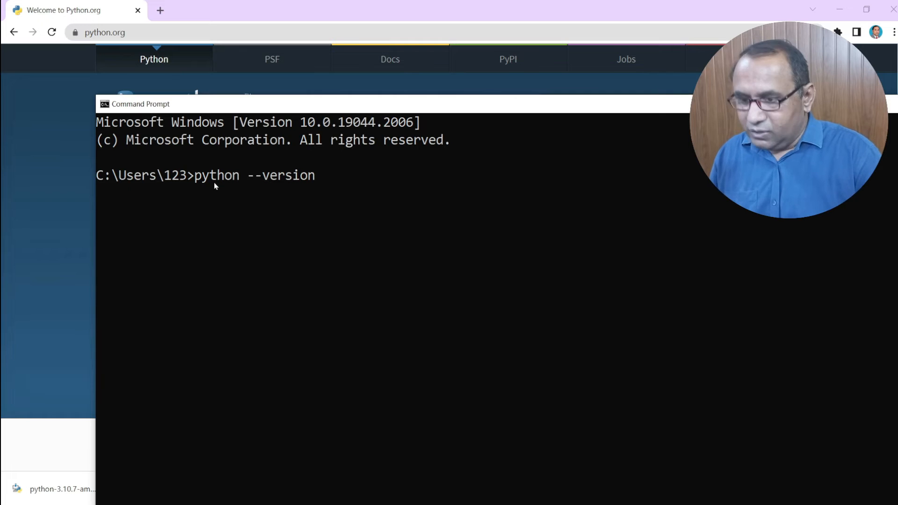
key(Return)
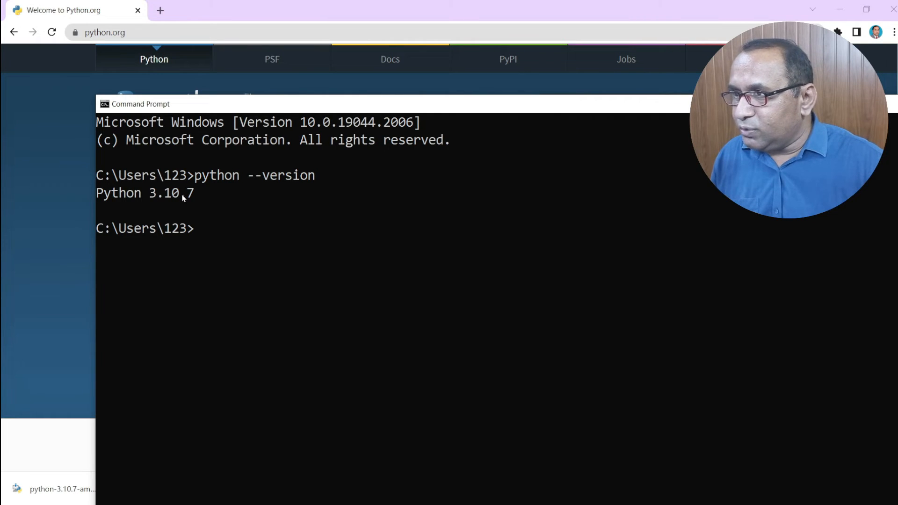
drag(779, 106, 655, 118)
click(857, 115)
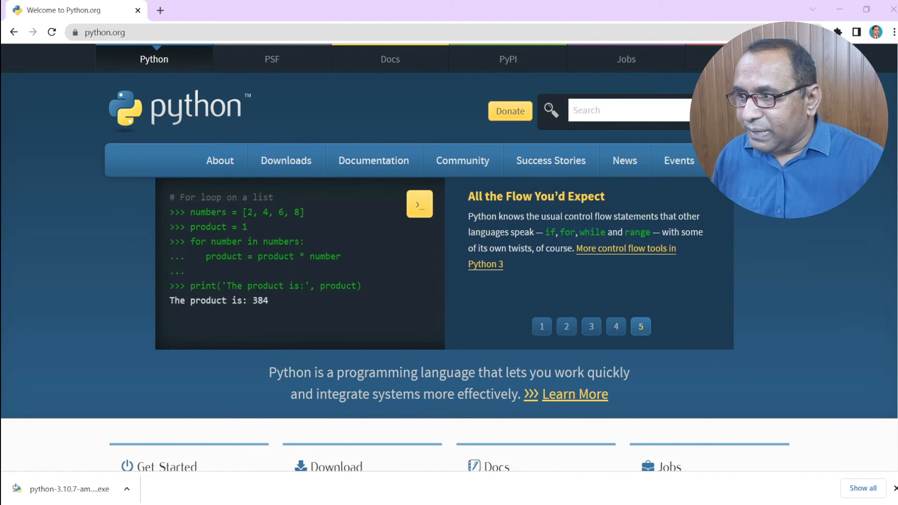
- Launch IDLE (Python 3.10 64-bit) from the Start menu and enter print() at the prompt
click(15, 504)
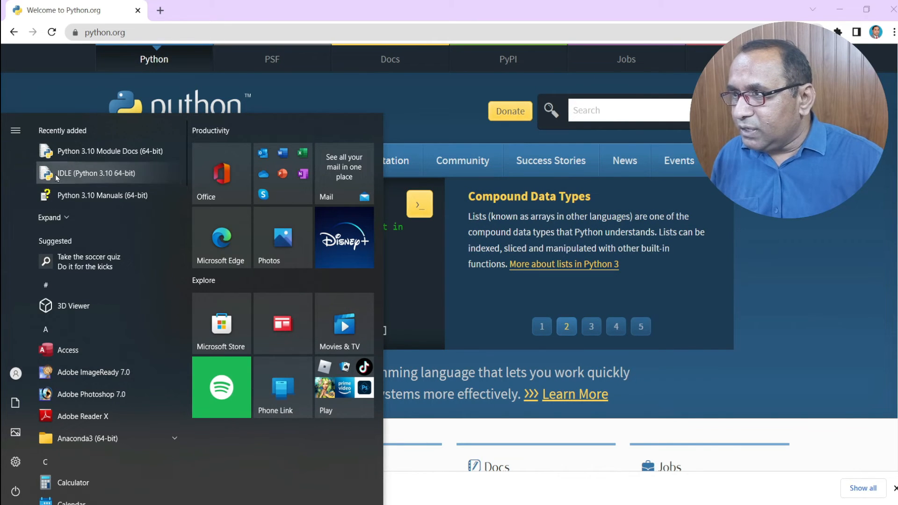
click(94, 175)
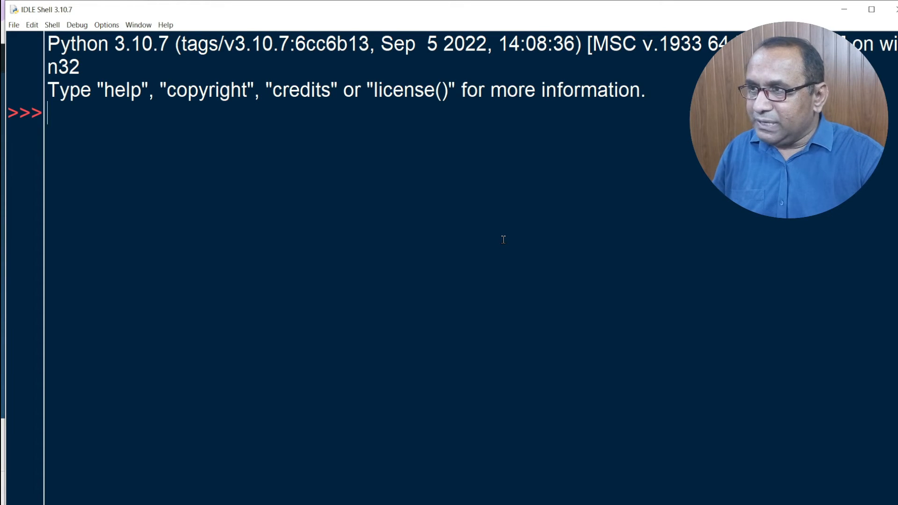
text(p)
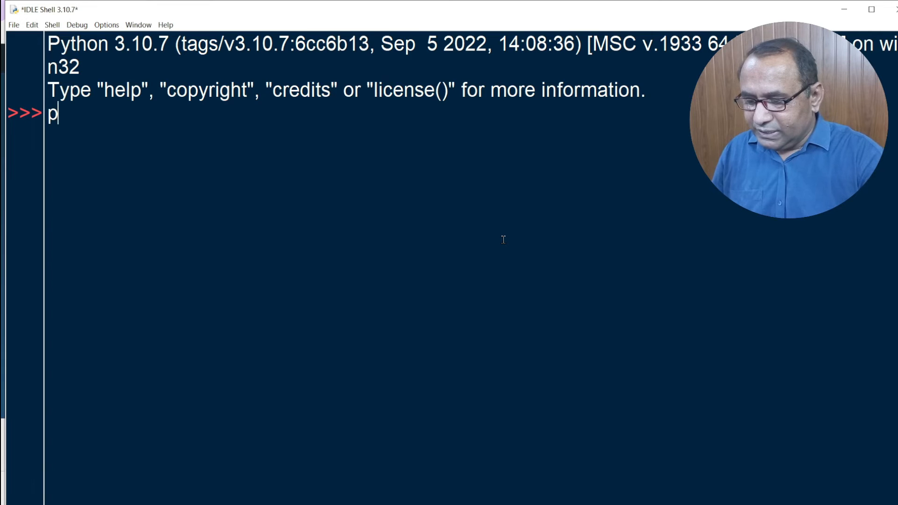
text(rint())
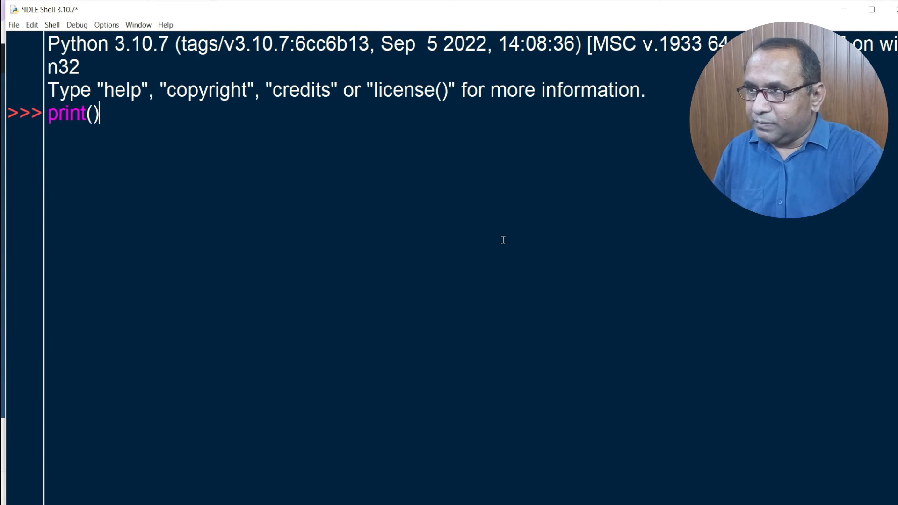
- Put a quoted person's name inside print() and run it so the name is echoed
key(Left)
text(")
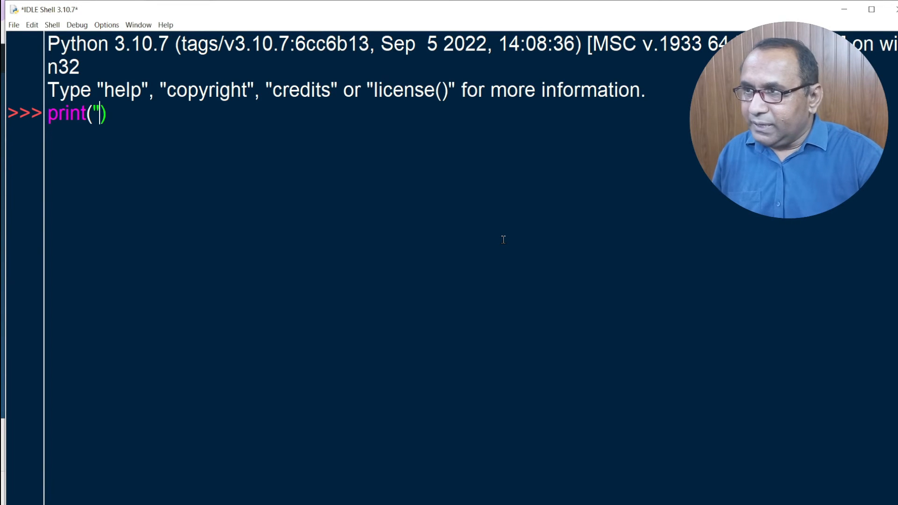
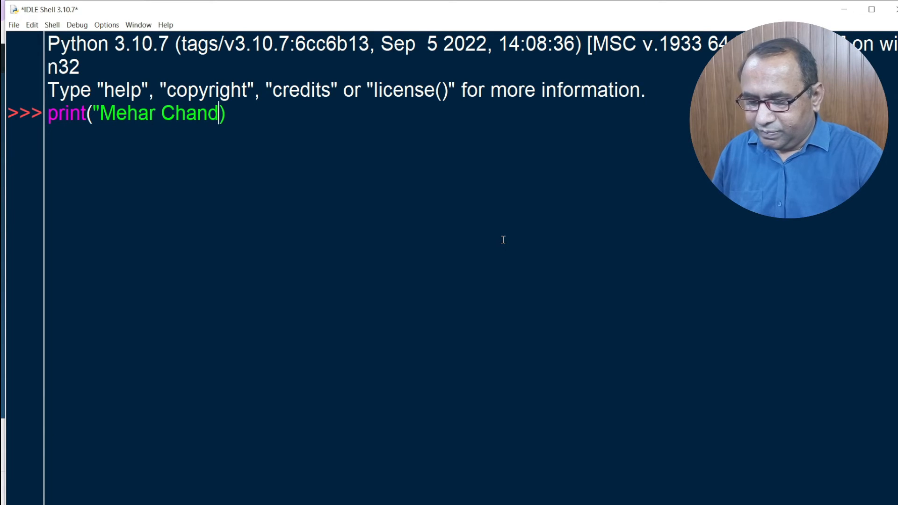
text(")
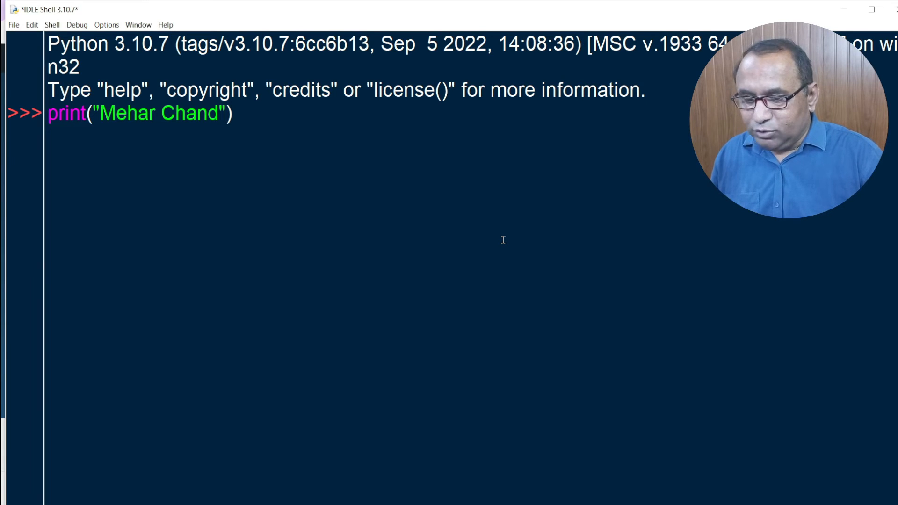
key(Return)
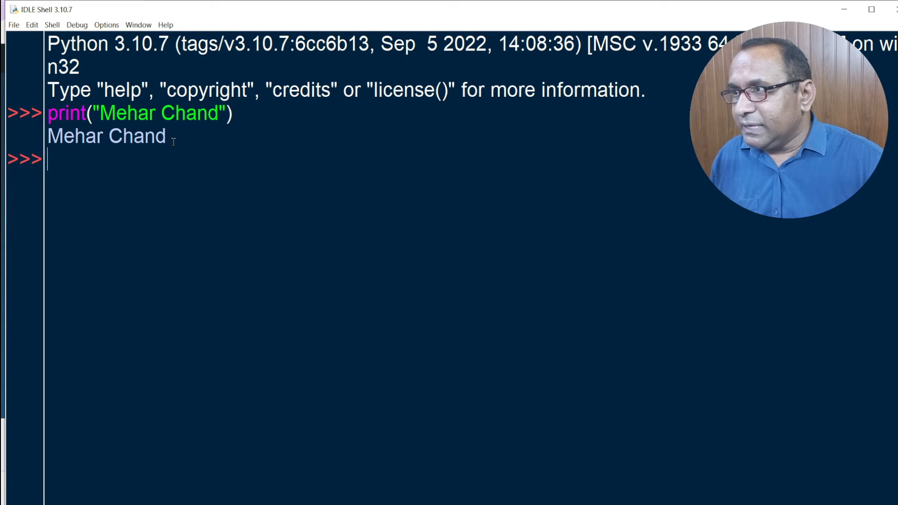
- Browse IDLE's menus and open the Settings dialog, showing Arial font at size 25
click(15, 25)
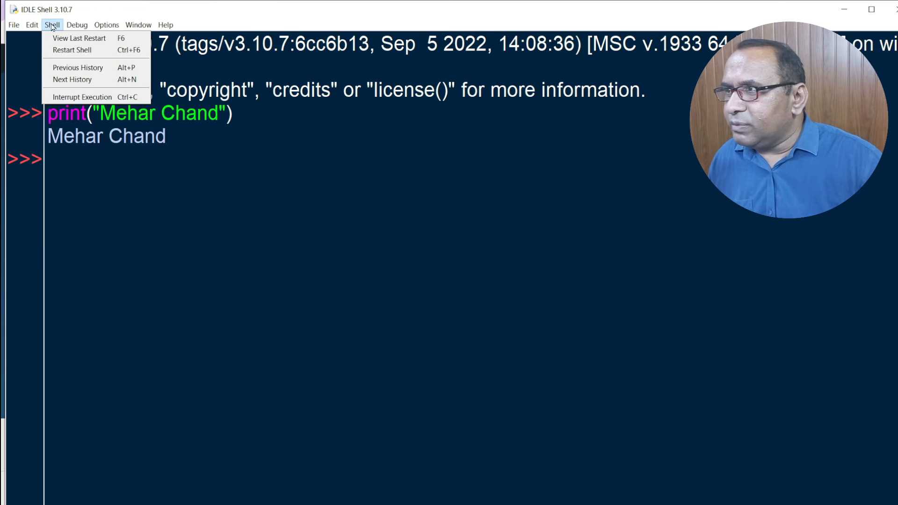
mouse_move(33, 29)
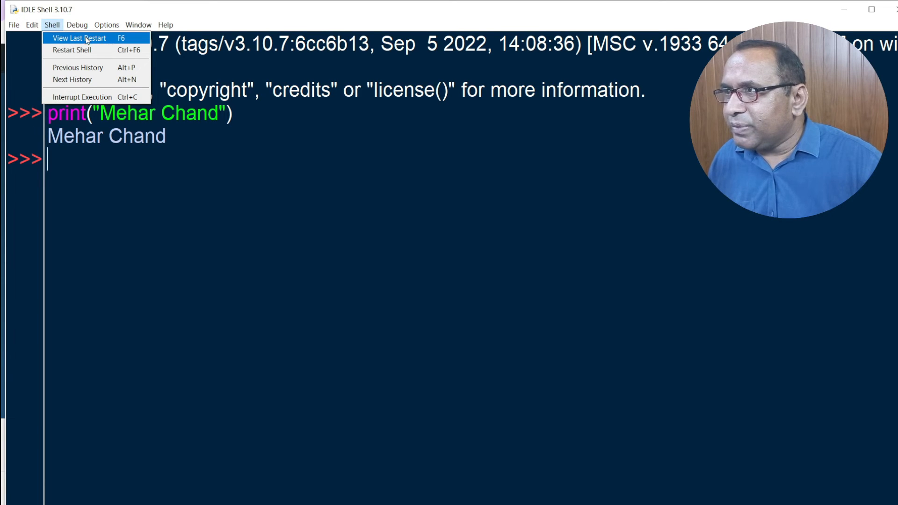
mouse_move(112, 26)
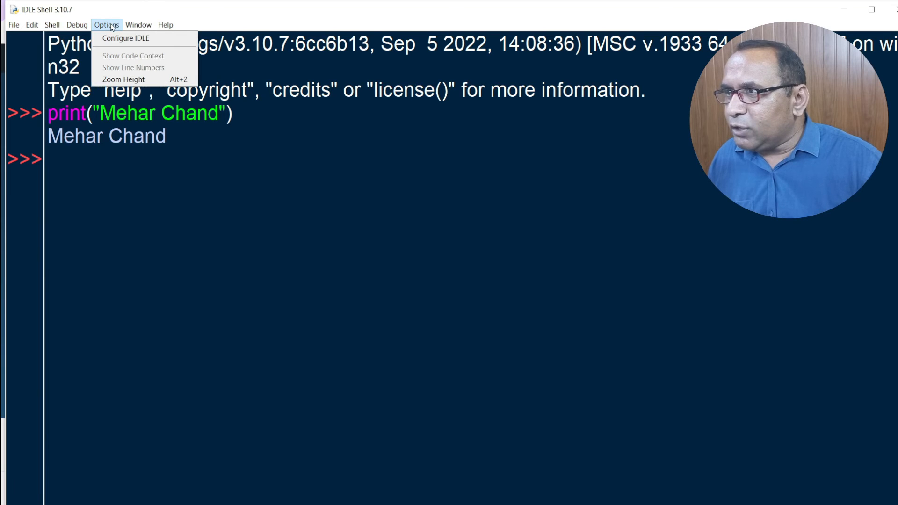
click(117, 38)
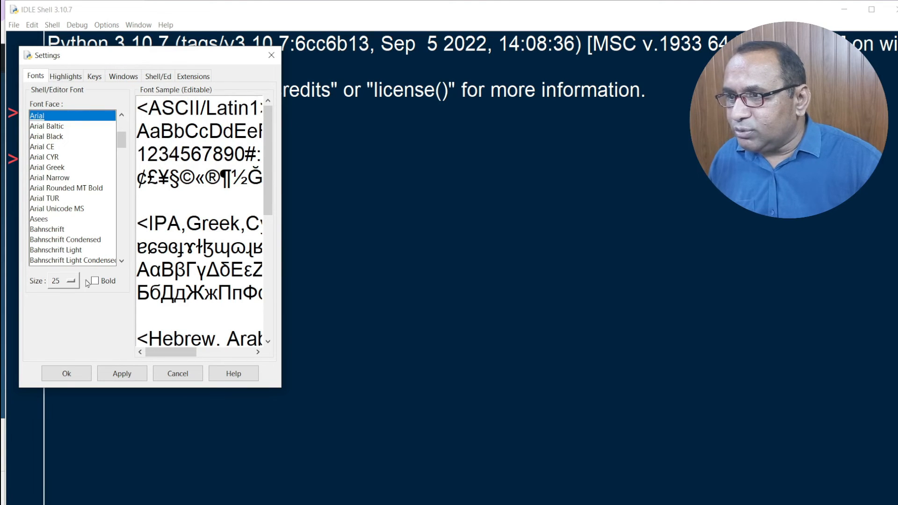
- Preview the Arial Baltic, Arial Black and Arial CE fonts, then return the shell font to Arial
click(60, 127)
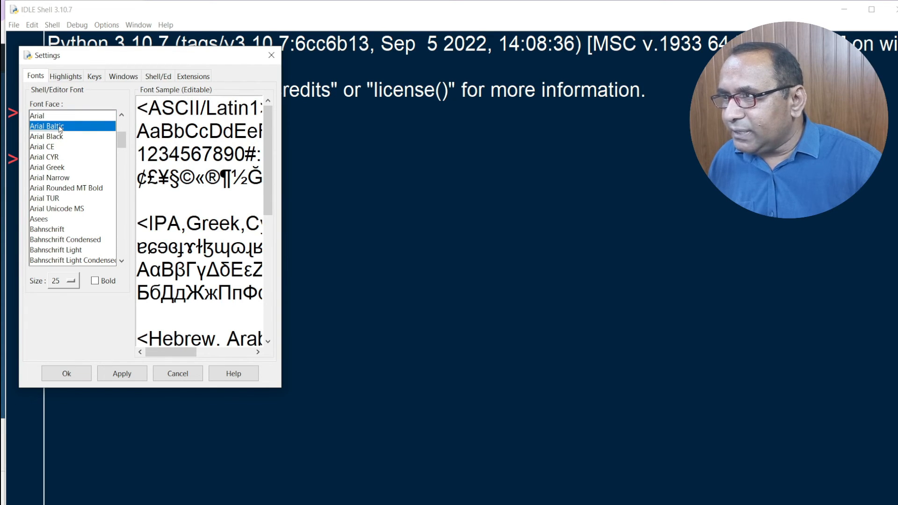
click(60, 137)
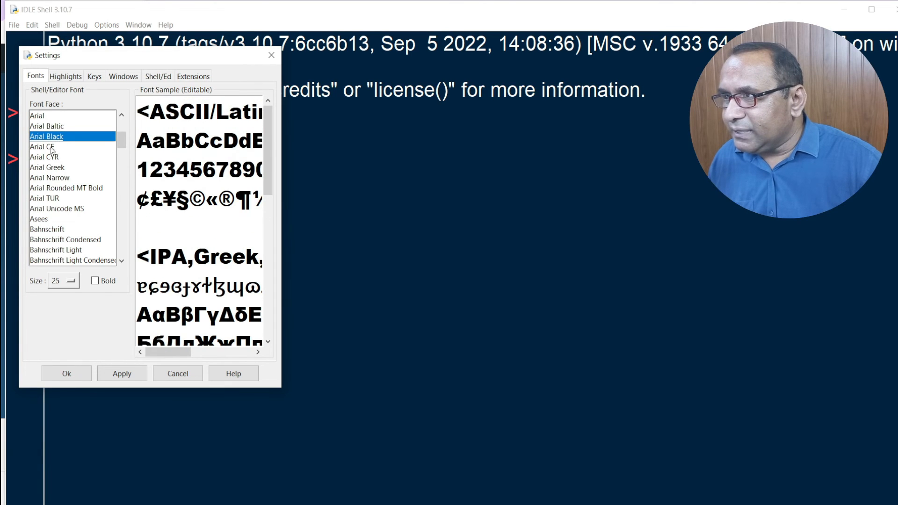
click(52, 148)
mouse_move(120, 147)
mouse_down()
mouse_move(119, 180)
mouse_move(117, 125)
mouse_move(123, 141)
mouse_up()
click(70, 147)
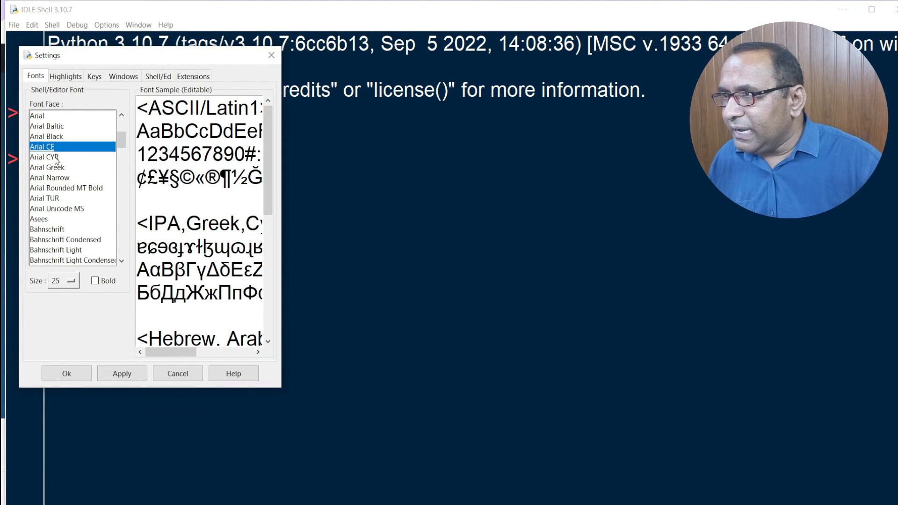
click(44, 117)
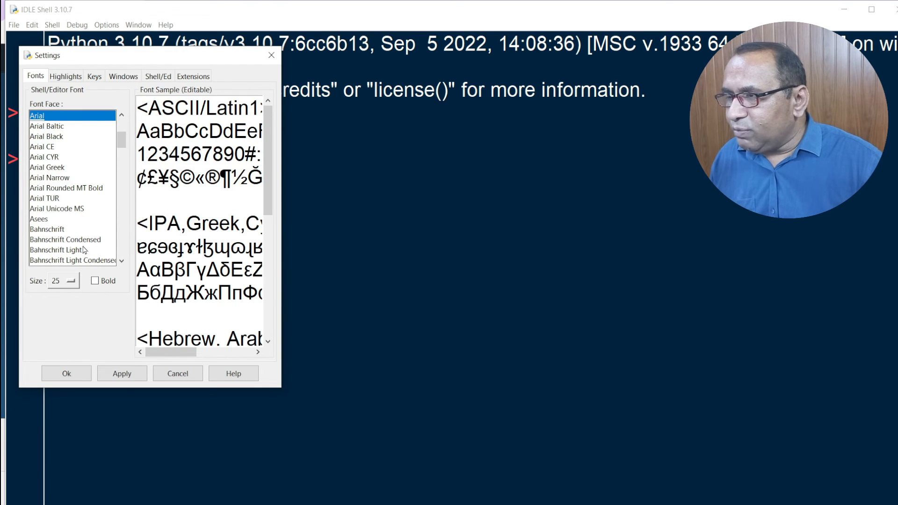
- Keep the font size at 25 and try bold, then turn it back off
click(72, 281)
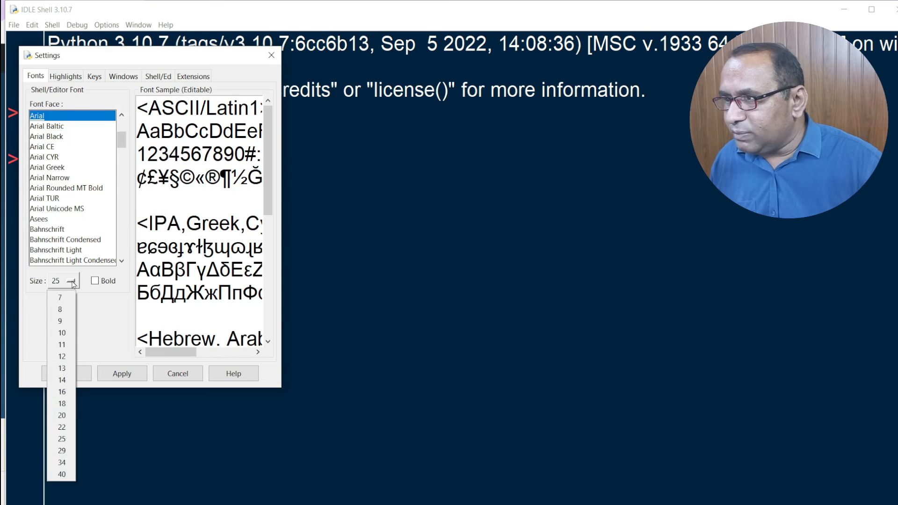
click(61, 441)
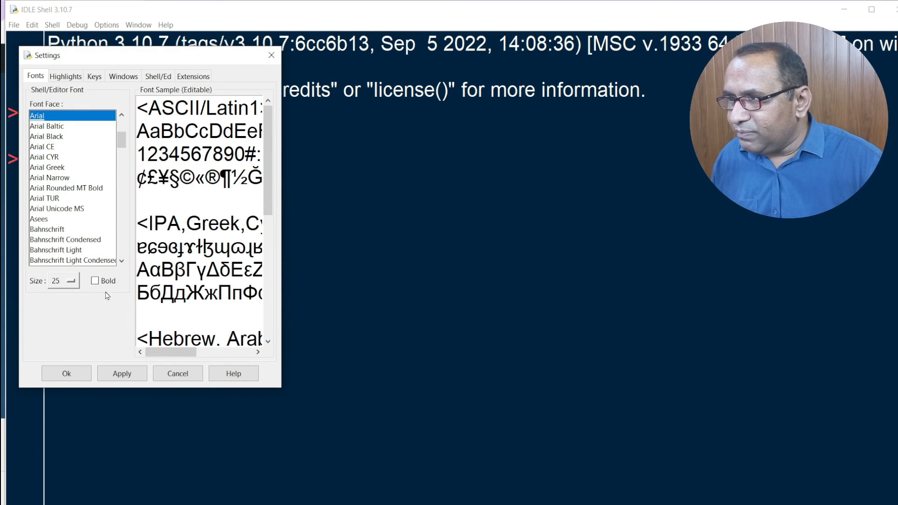
click(95, 281)
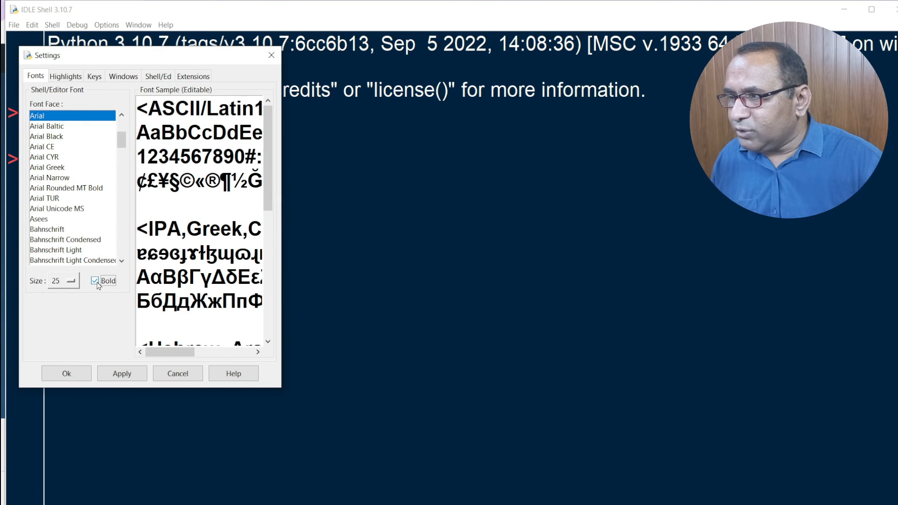
click(96, 282)
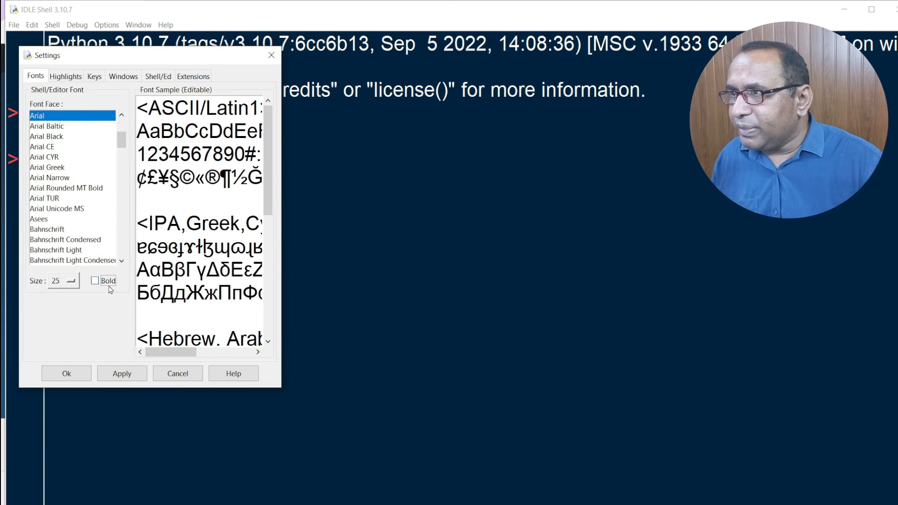
- Look through the Highlights, Keys and Windows settings pages
click(67, 76)
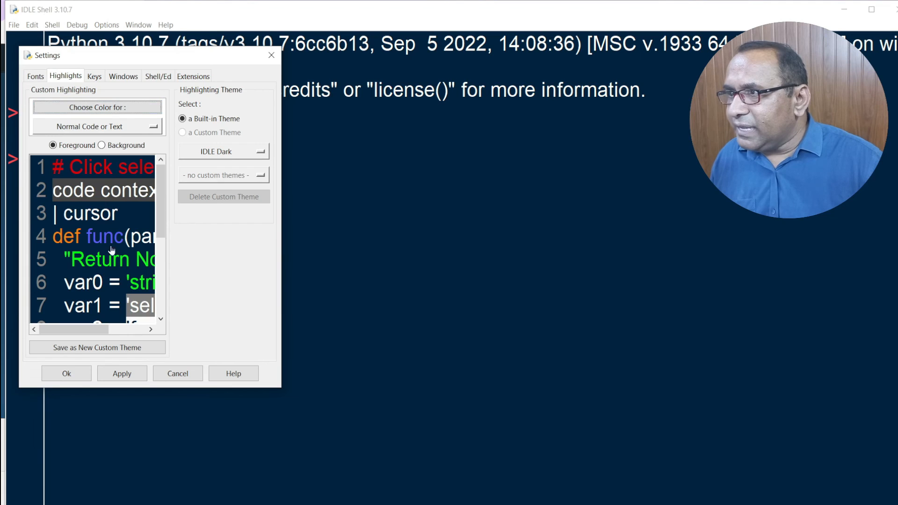
click(96, 79)
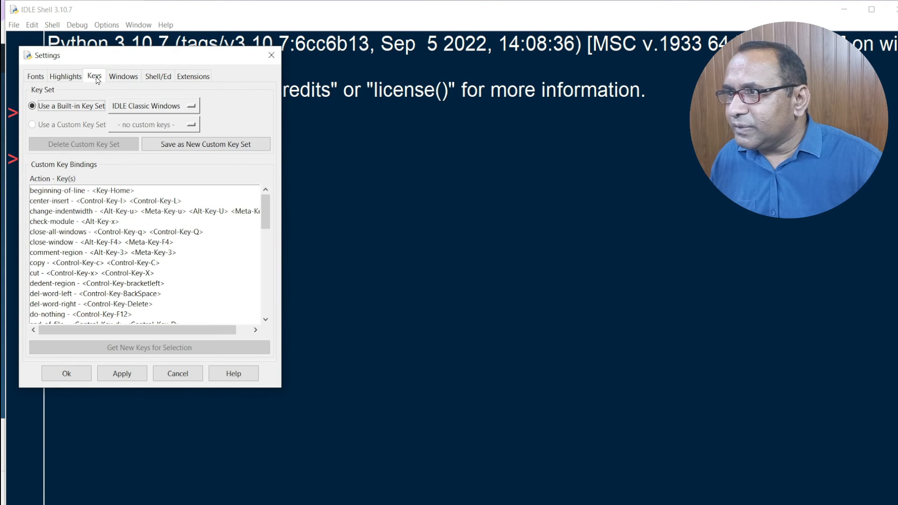
click(125, 76)
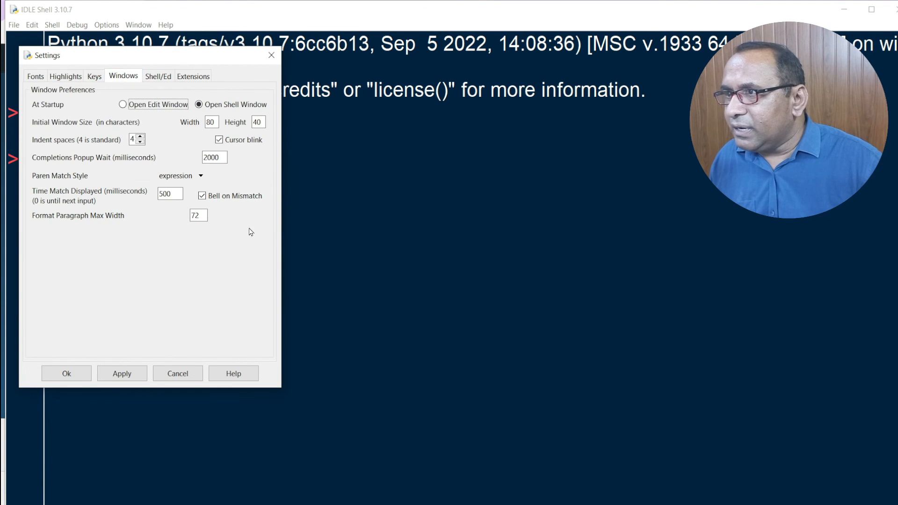
- Apply the settings and close the IDLE settings dialog with Ok
click(138, 377)
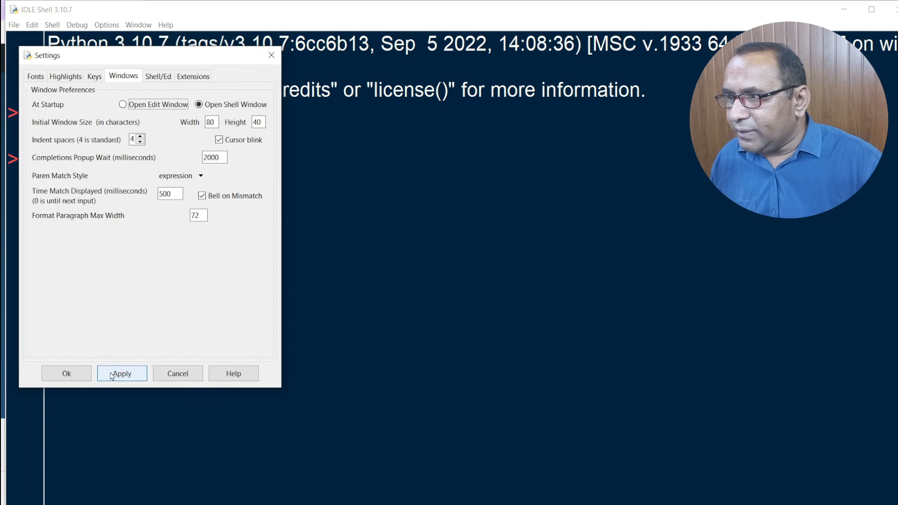
click(74, 373)
click(115, 27)
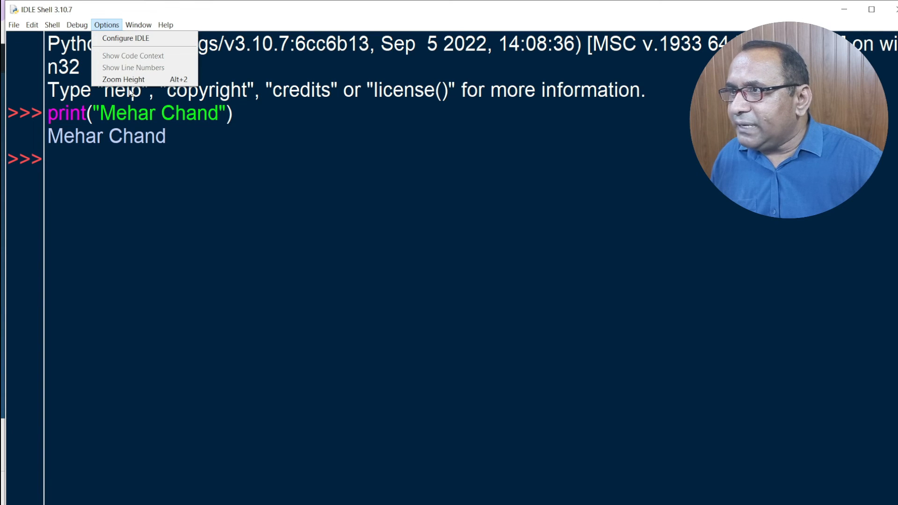
click(311, 225)
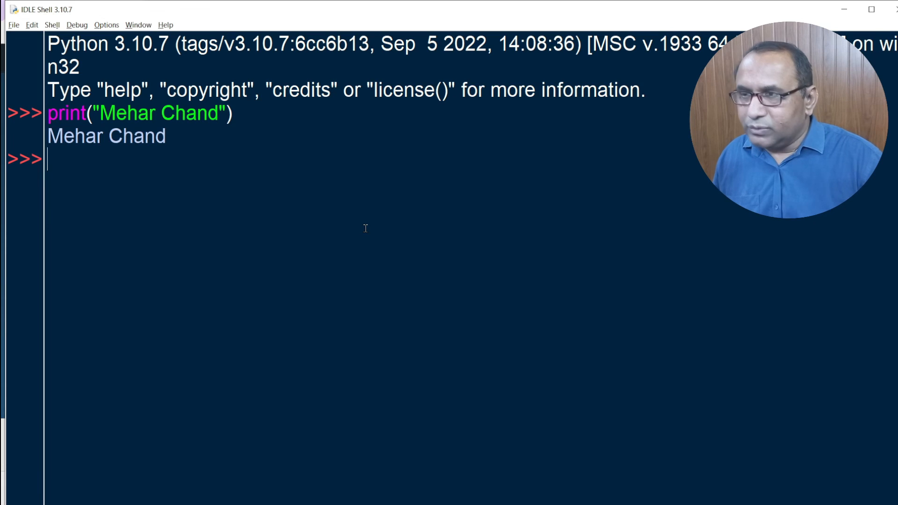
key(alt+2)
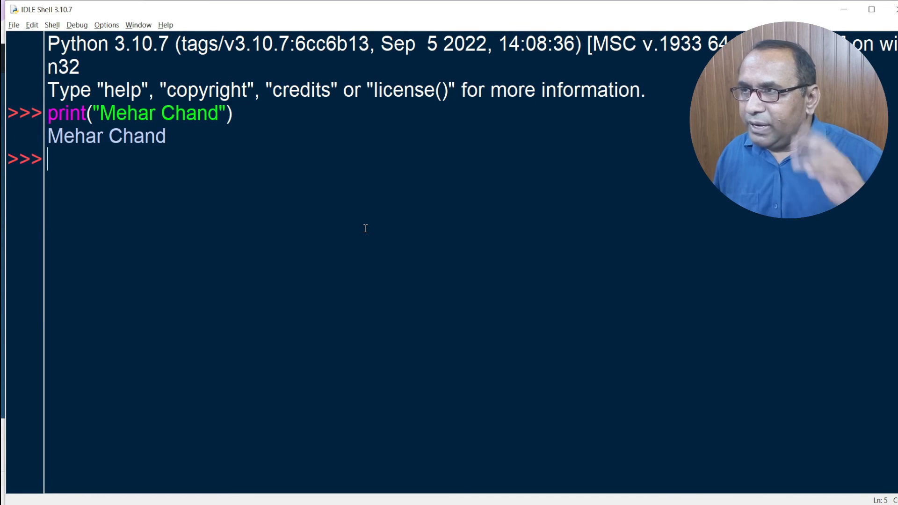
key(alt+2)
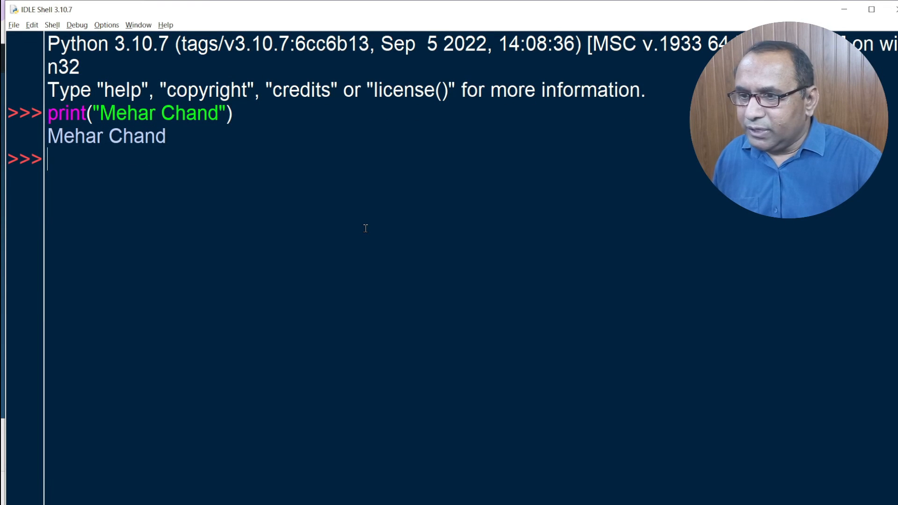
key(alt+2)
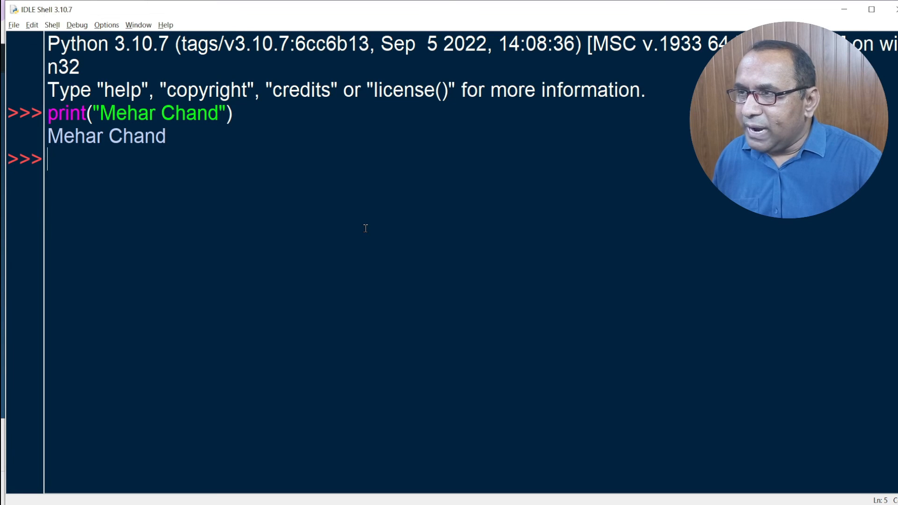
key(alt+2)
key(alt+2)
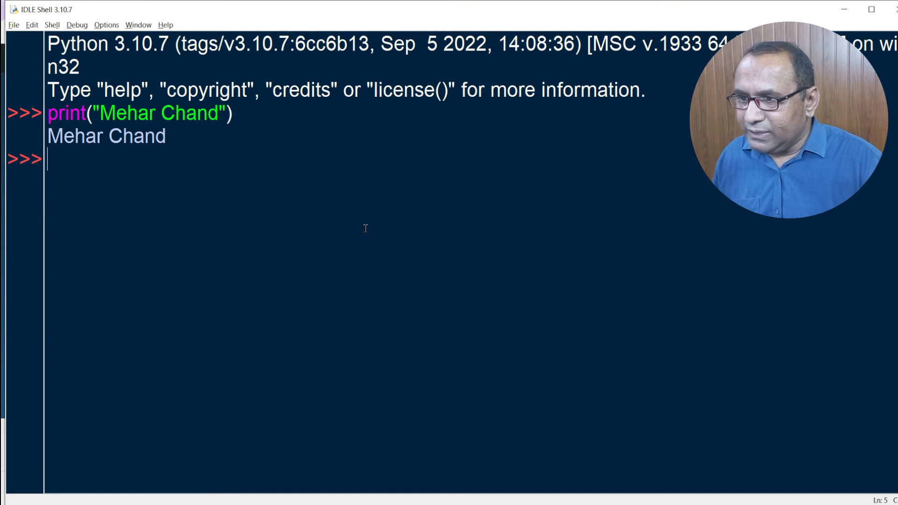
key(alt+2)
key(alt+2)
text(Ä)
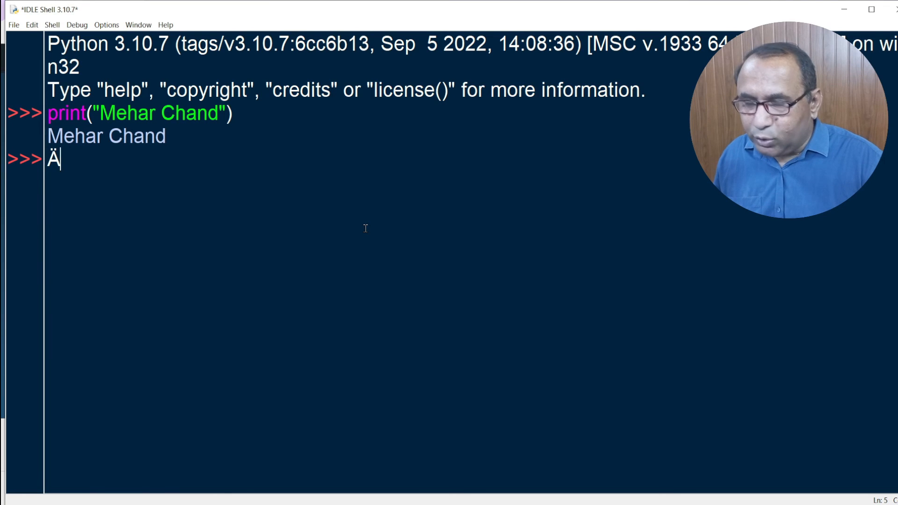
key(BackSpace)
key(alt+2)
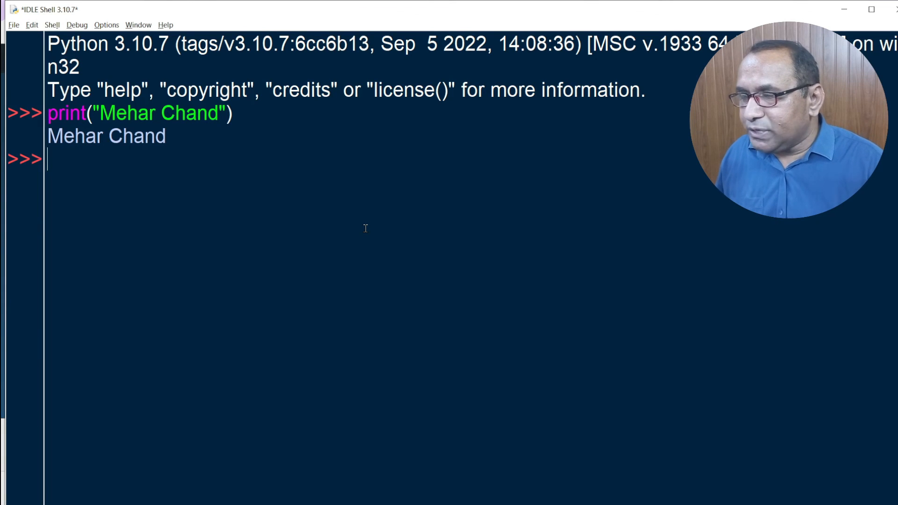
text(☻)
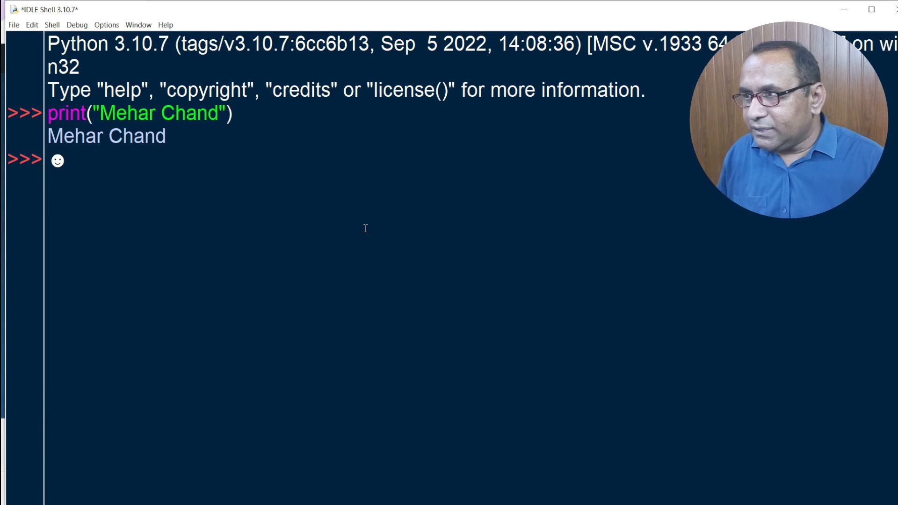
key(BackSpace)
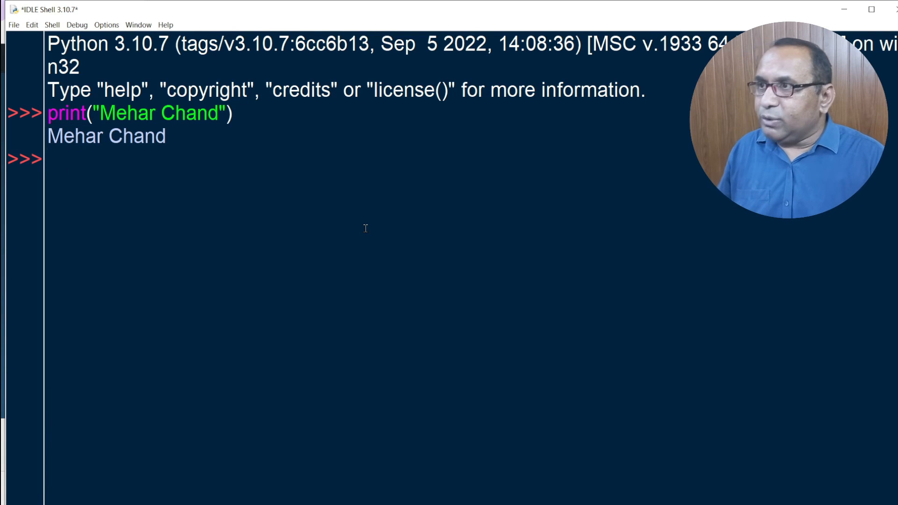